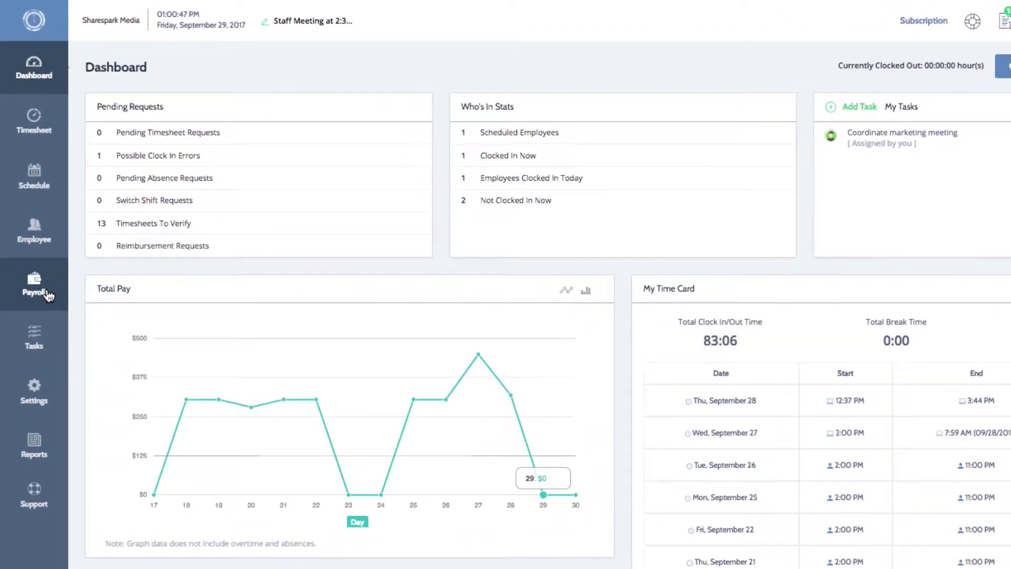
- Open the Payroll page and review the choices for employee's primary location, clock-in job and clock-in location
{"action": "left_click", "coordinate": [47, 295]}
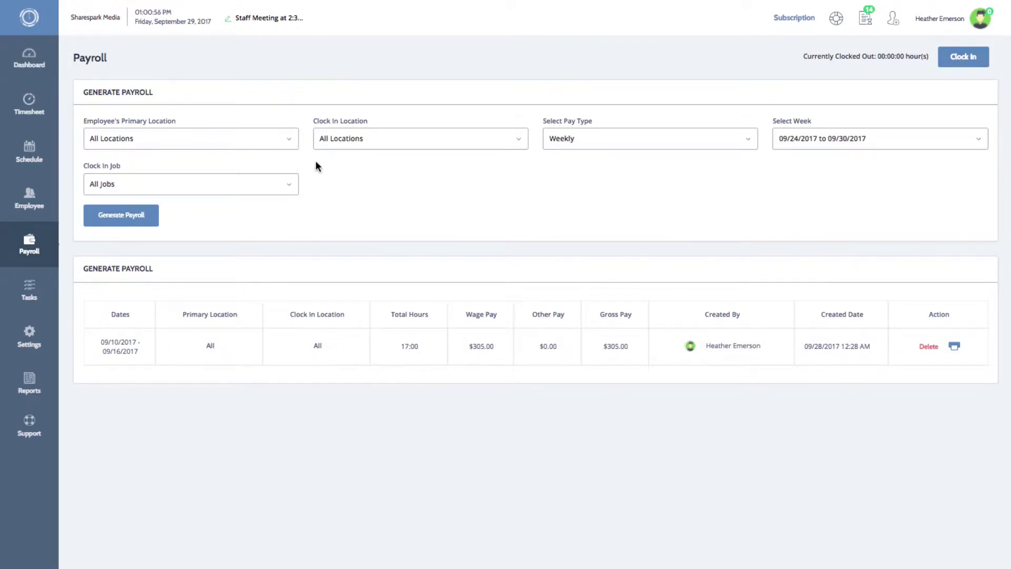
{"action": "left_click", "coordinate": [289, 142]}
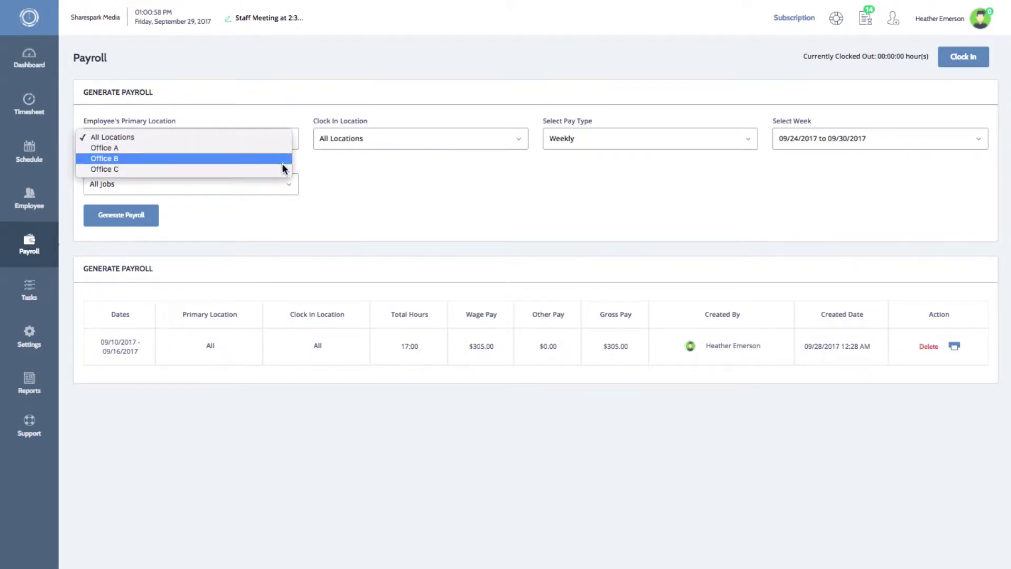
{"action": "left_click", "coordinate": [324, 169]}
{"action": "left_click", "coordinate": [291, 182]}
{"action": "left_click", "coordinate": [330, 219]}
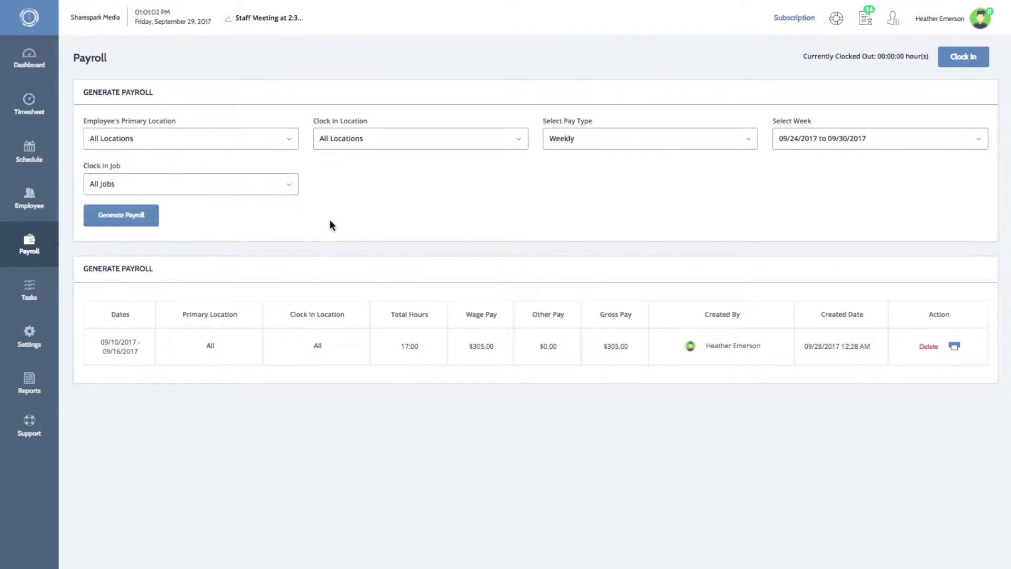
{"action": "left_click", "coordinate": [519, 142]}
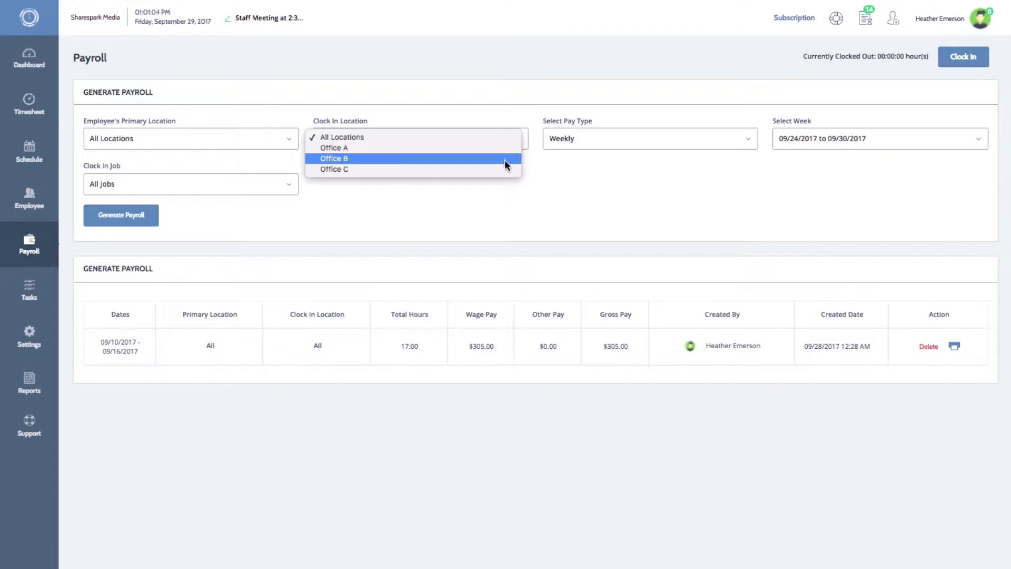
{"action": "left_click", "coordinate": [542, 170]}
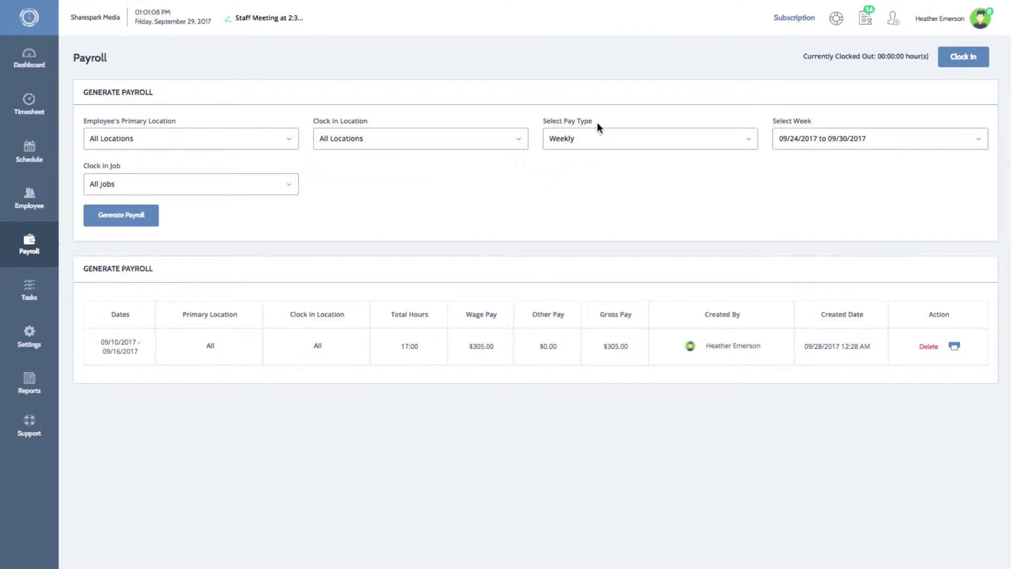
- Review the available pay types and the weeks offered for the weekly pay type
{"action": "left_click", "coordinate": [736, 138]}
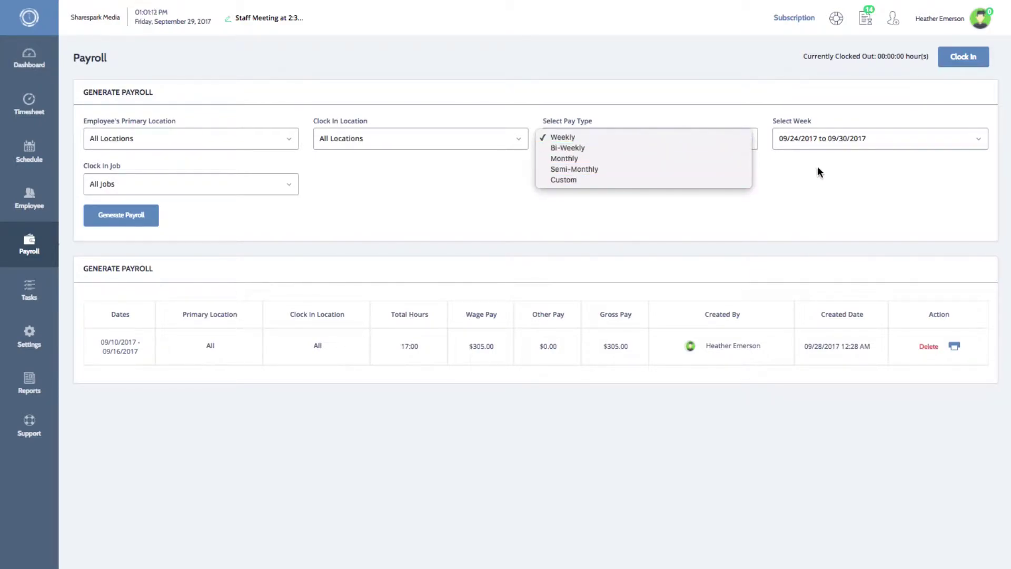
{"action": "left_click", "coordinate": [841, 147]}
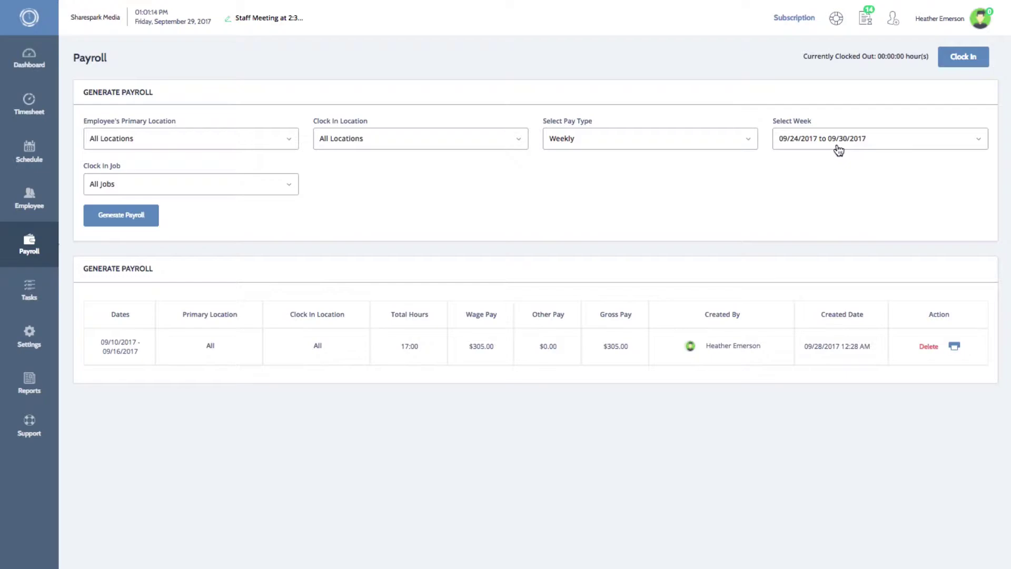
{"action": "left_click", "coordinate": [786, 145]}
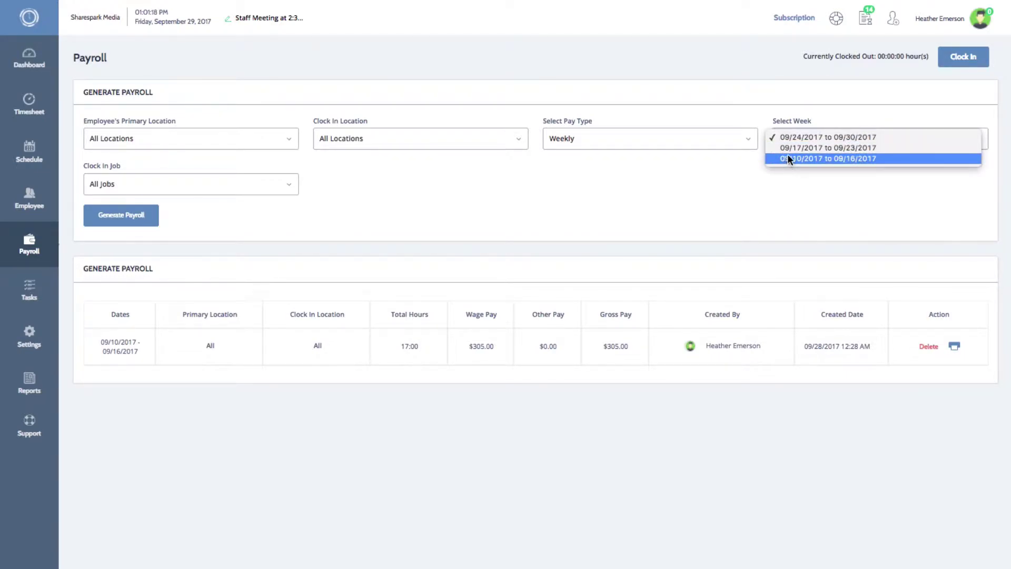
{"action": "left_click", "coordinate": [749, 143]}
- Try the Monthly and Custom pay types and return the pay type to Weekly
{"action": "left_click", "coordinate": [750, 146]}
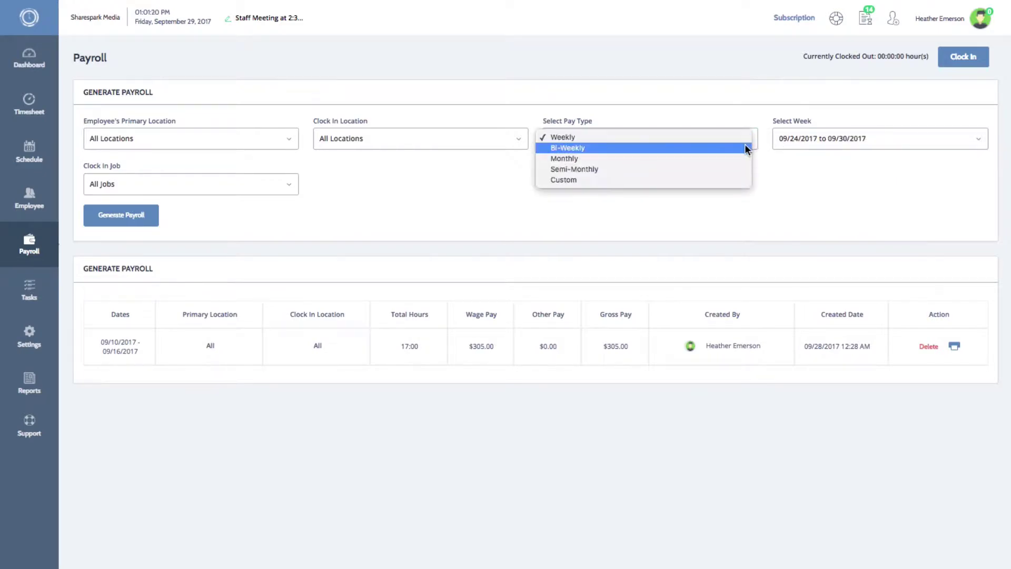
{"action": "left_click", "coordinate": [741, 156]}
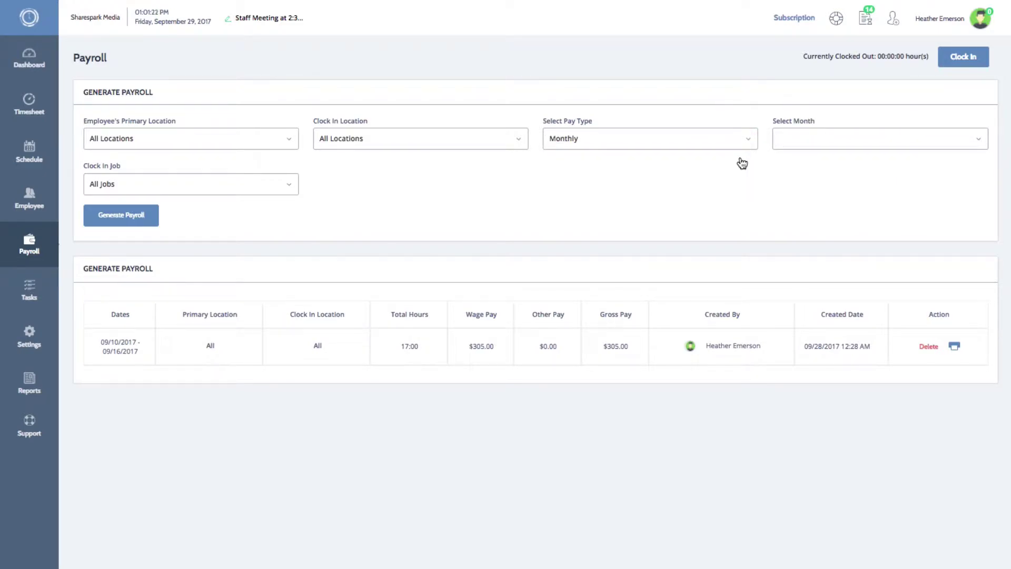
{"action": "left_click", "coordinate": [738, 140]}
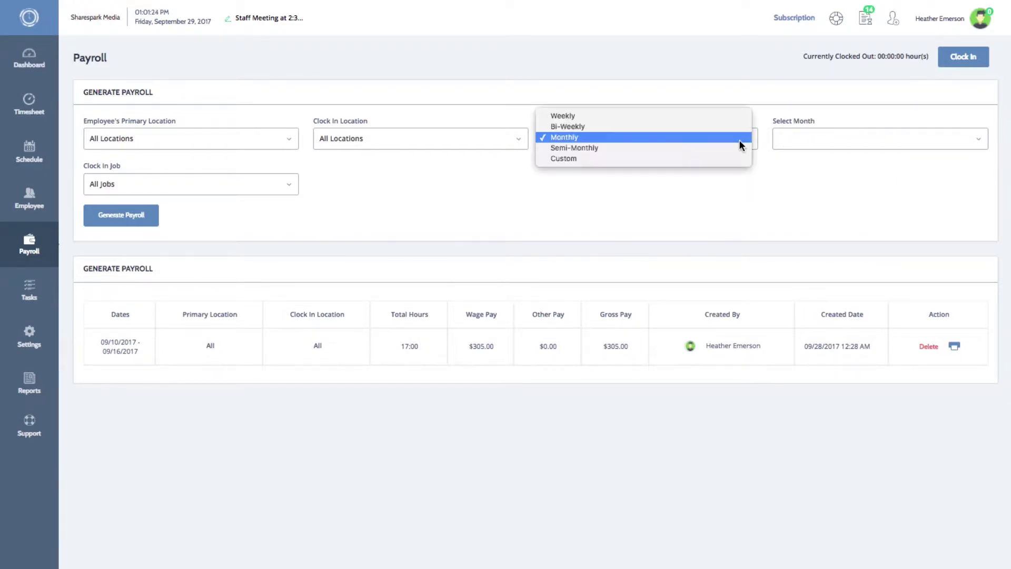
{"action": "key", "text": "Escape"}
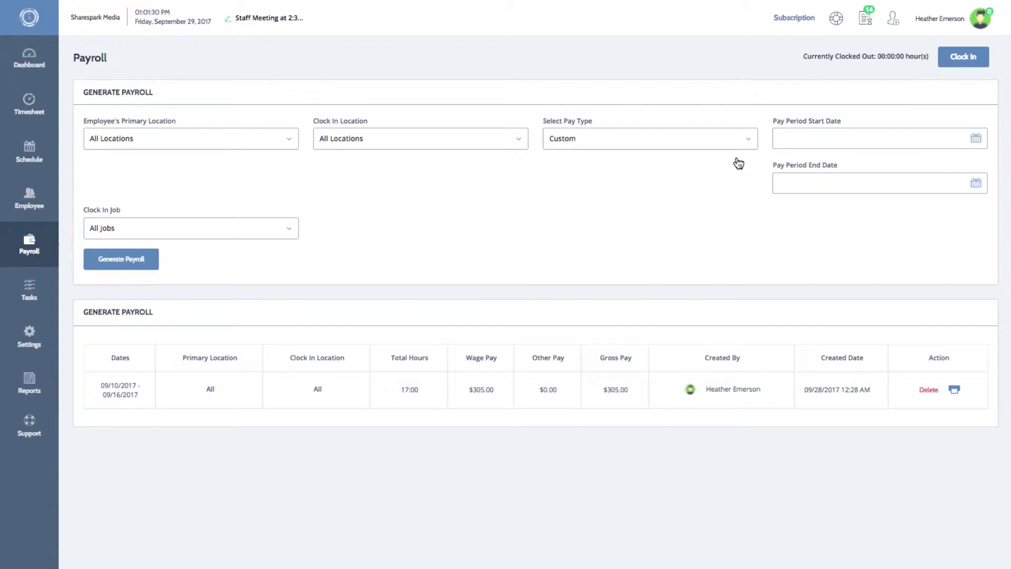
{"action": "left_click", "coordinate": [737, 144]}
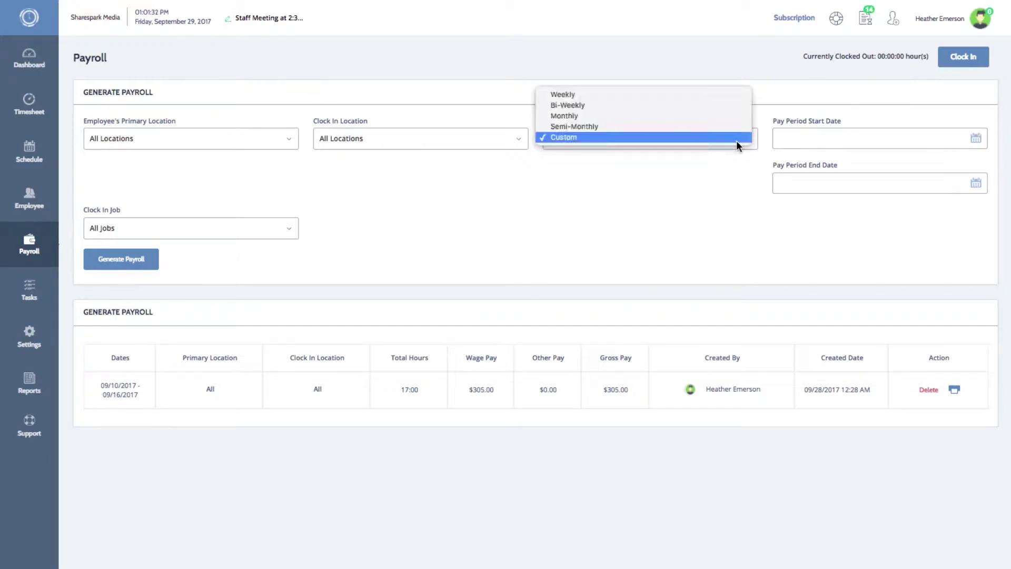
{"action": "left_click", "coordinate": [728, 96]}
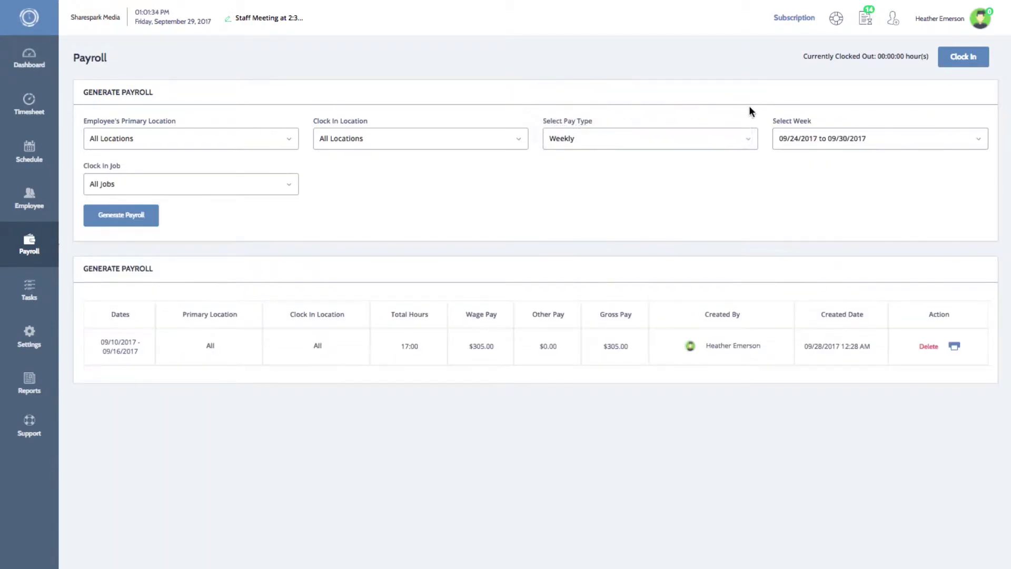
- Try to generate the weekly payroll for the week 09/10/2017 to 09/16/2017
{"action": "left_click", "coordinate": [845, 136]}
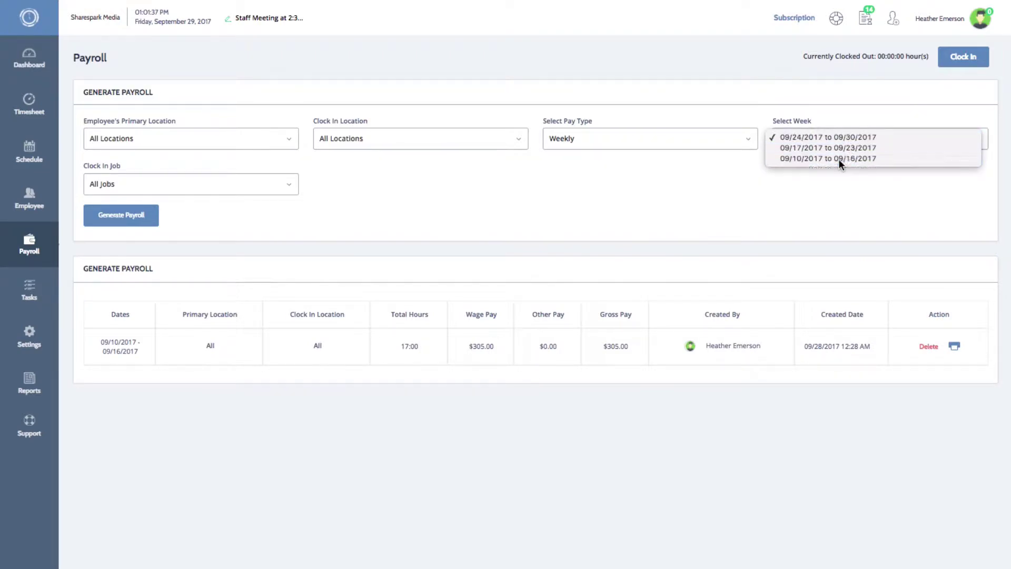
{"action": "left_click", "coordinate": [838, 159]}
{"action": "scroll", "coordinate": [840, 166], "scroll_direction": "down", "scroll_amount": 3}
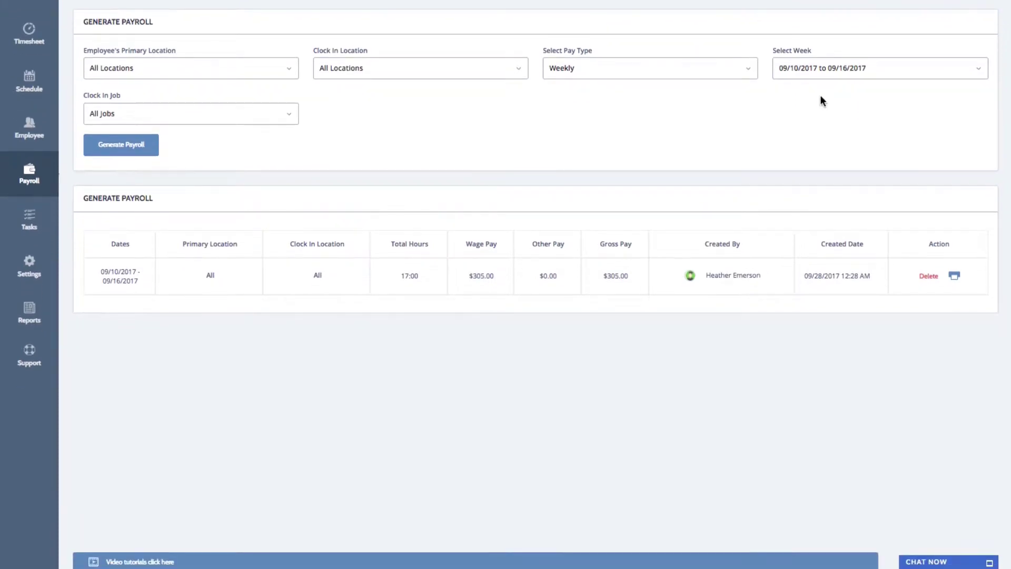
{"action": "left_click", "coordinate": [143, 152]}
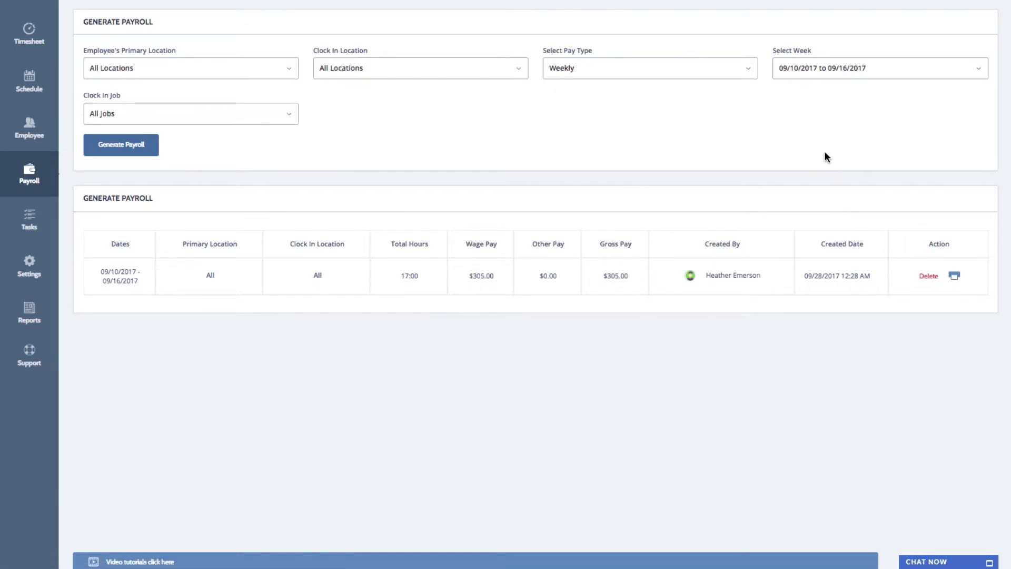
- Try to generate the weekly payroll for the week 09/24/2017 to 09/30/2017
{"action": "left_click", "coordinate": [823, 69]}
{"action": "left_click", "coordinate": [821, 46]}
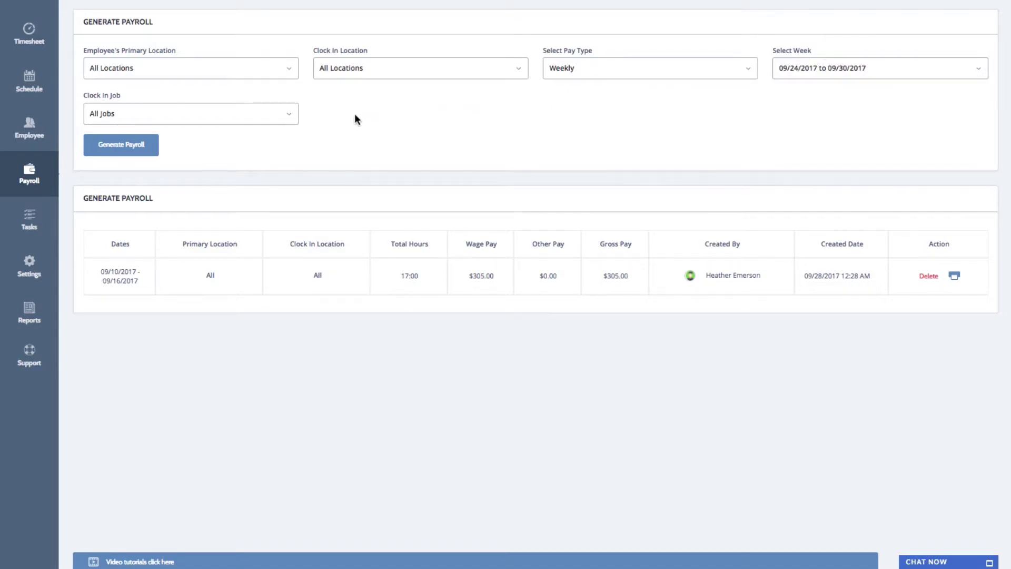
{"action": "left_click", "coordinate": [135, 146]}
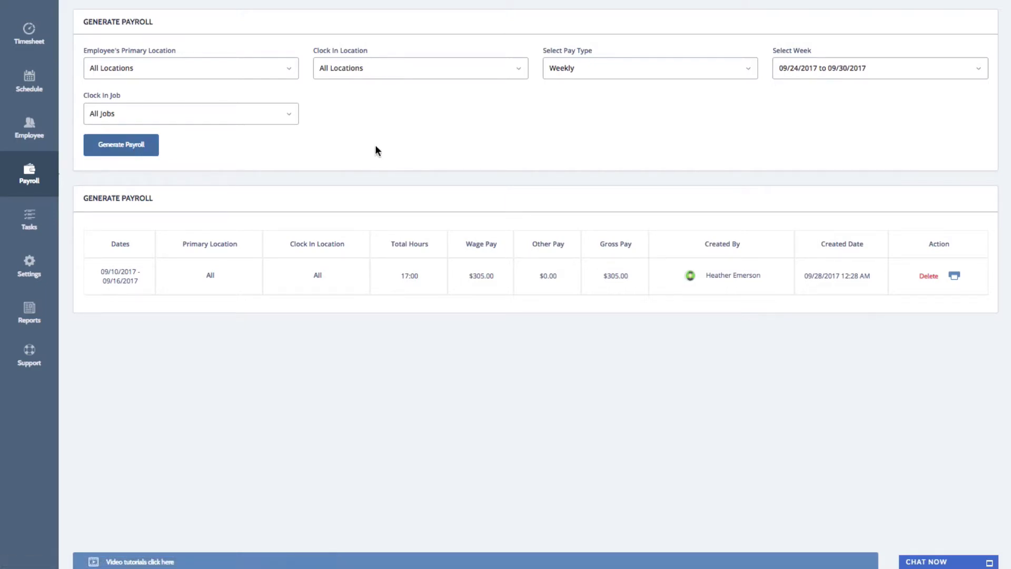
- Generate a payroll with the Custom pay type for the period 09/25/2017 to 09/27/2017
{"action": "left_click", "coordinate": [632, 68]}
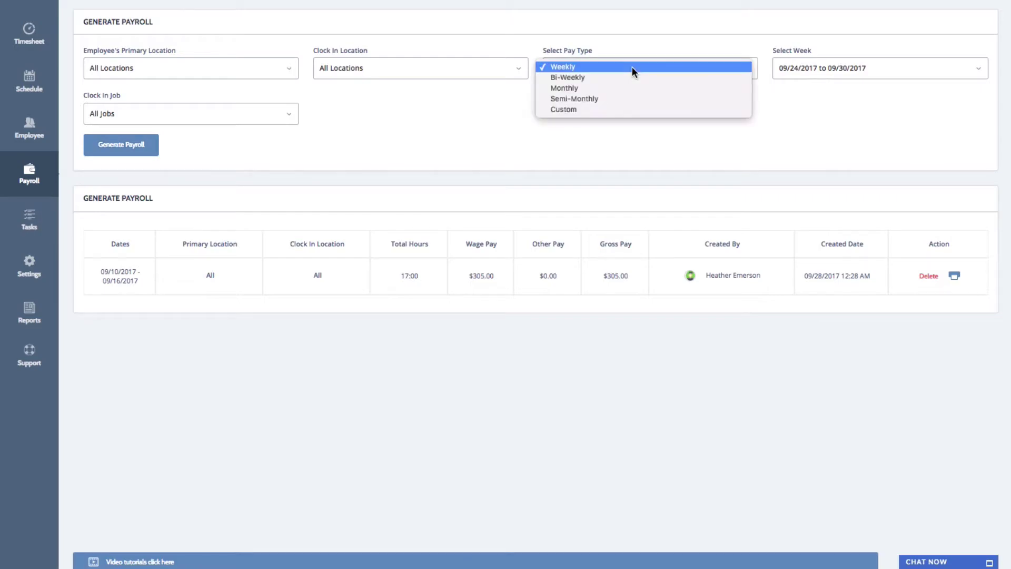
{"action": "left_click", "coordinate": [621, 109]}
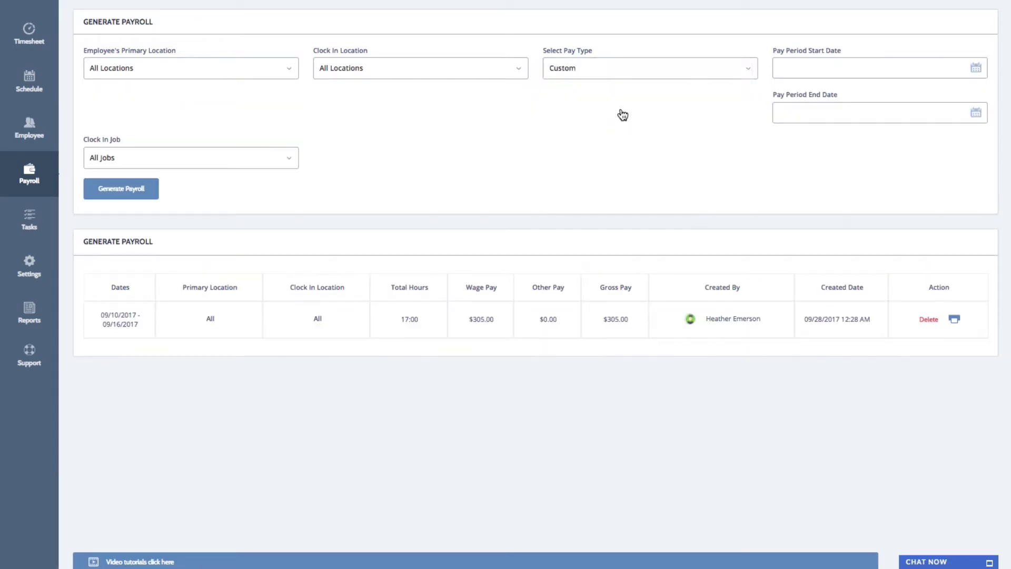
{"action": "left_click", "coordinate": [980, 75]}
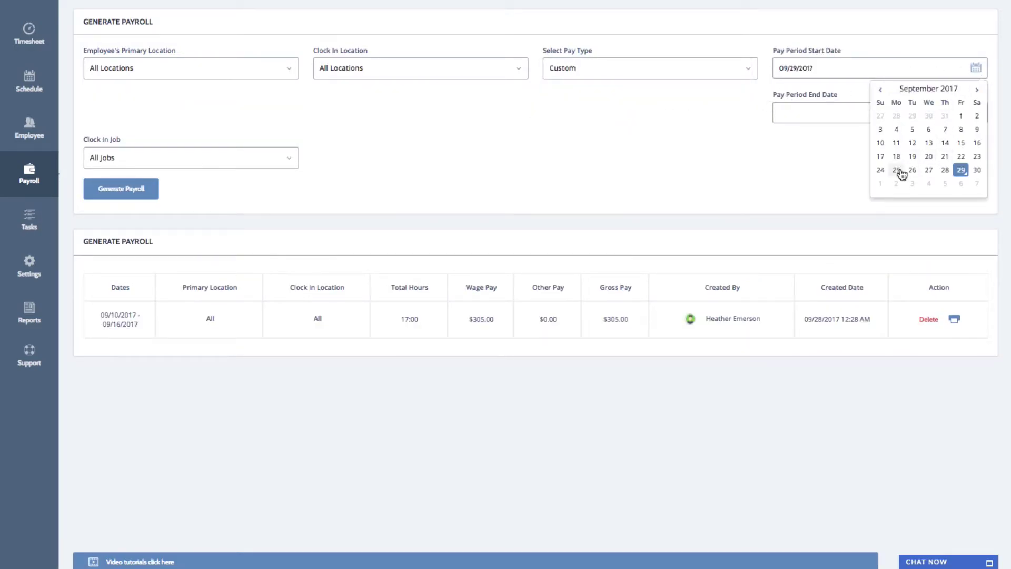
{"action": "left_click", "coordinate": [897, 169]}
{"action": "left_click", "coordinate": [975, 116]}
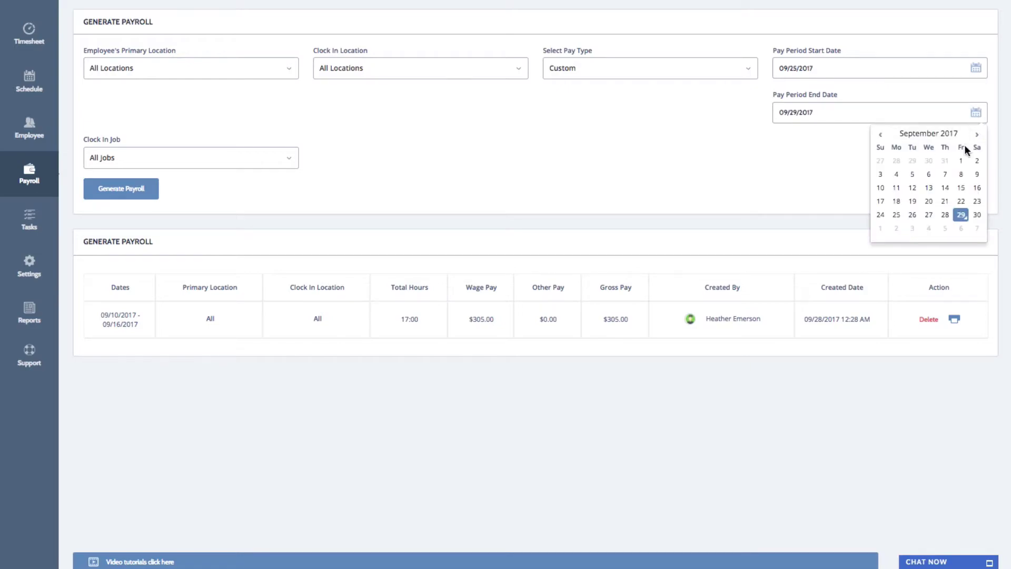
{"action": "left_click", "coordinate": [929, 215]}
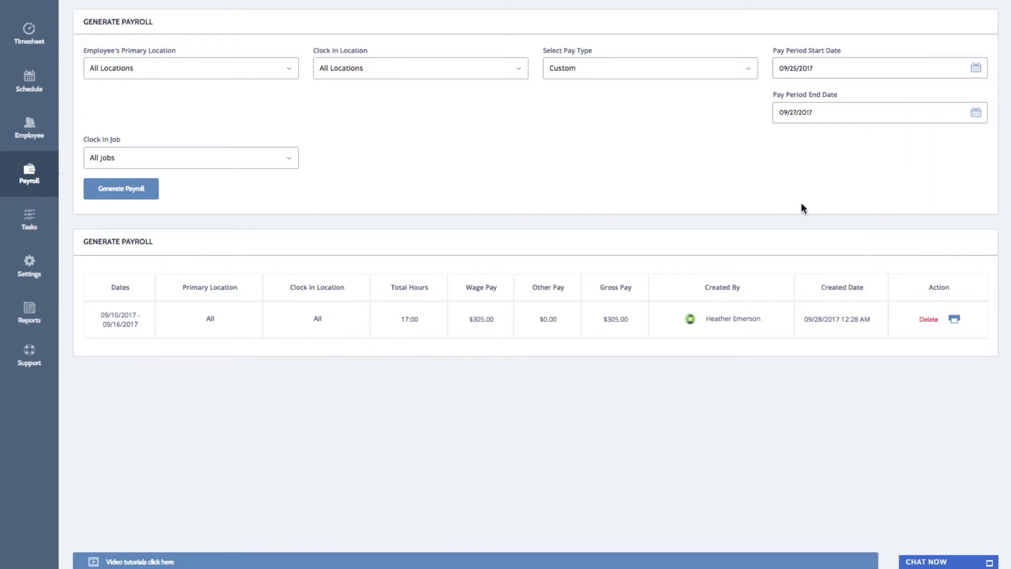
{"action": "left_click", "coordinate": [148, 188]}
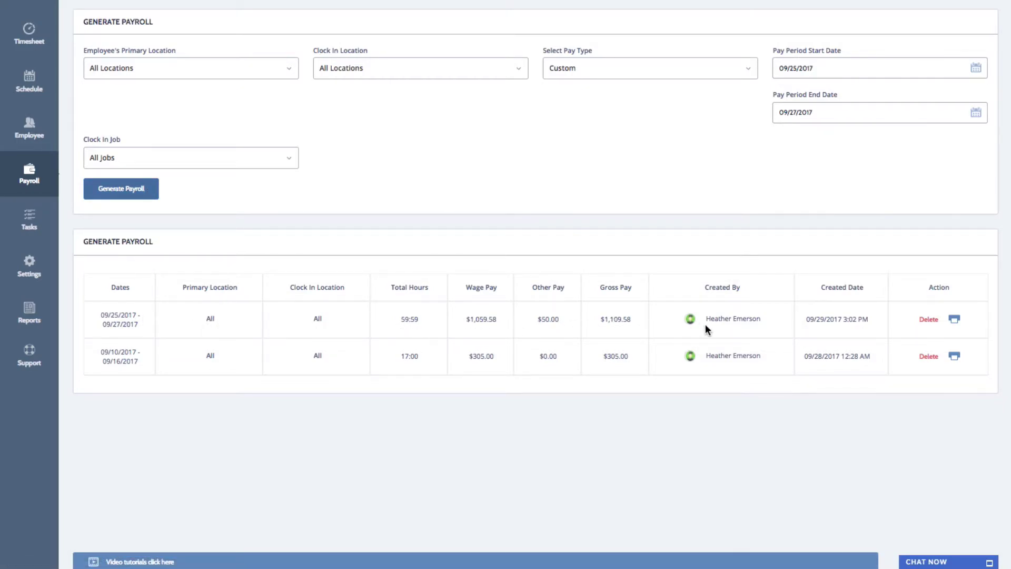
- Export the payroll report for 09/25/2017 to 09/27/2017 as a PDF and close the report
{"action": "left_click", "coordinate": [953, 322]}
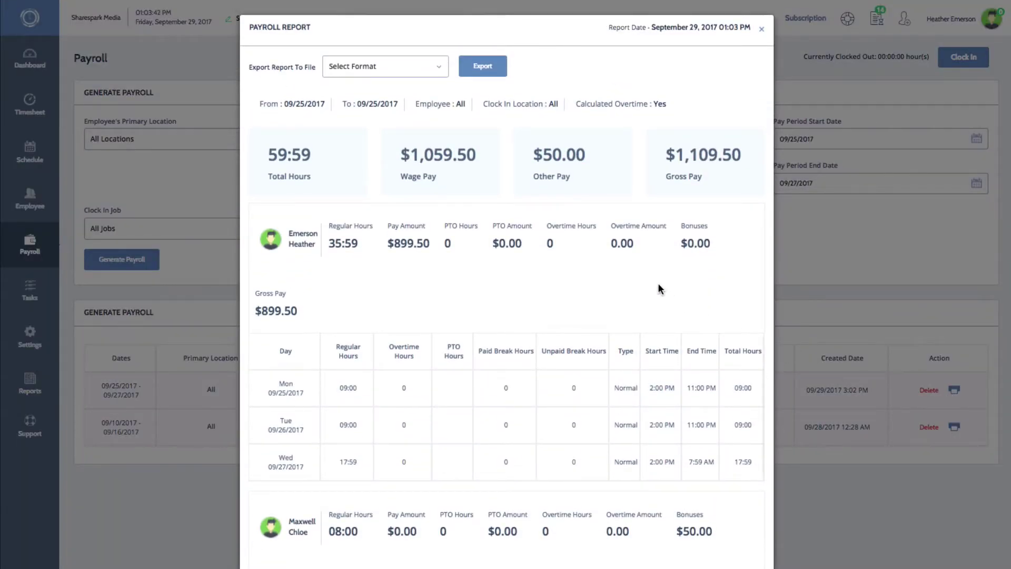
{"action": "left_click", "coordinate": [432, 72]}
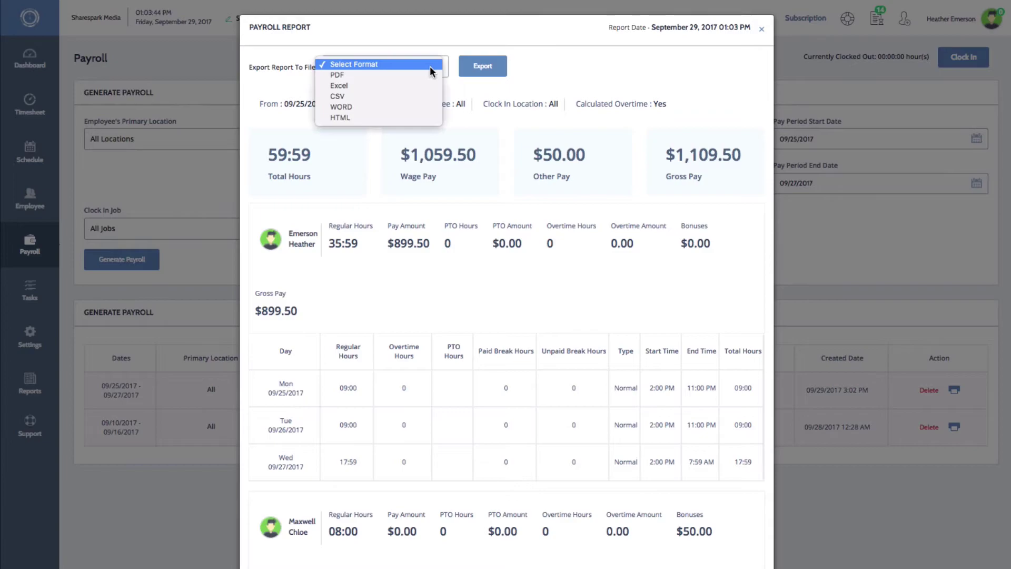
{"action": "left_click", "coordinate": [429, 81]}
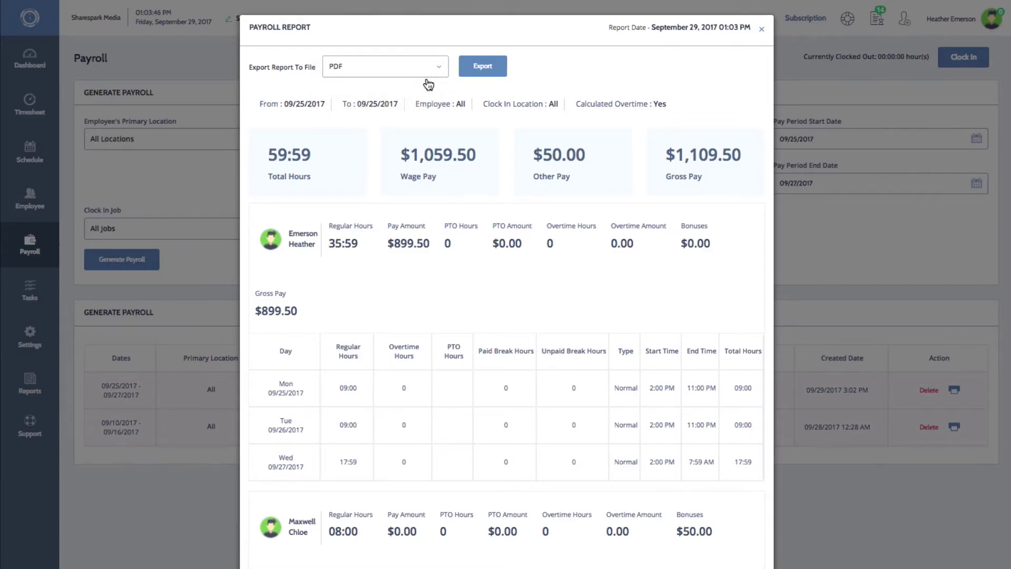
{"action": "left_click", "coordinate": [480, 74]}
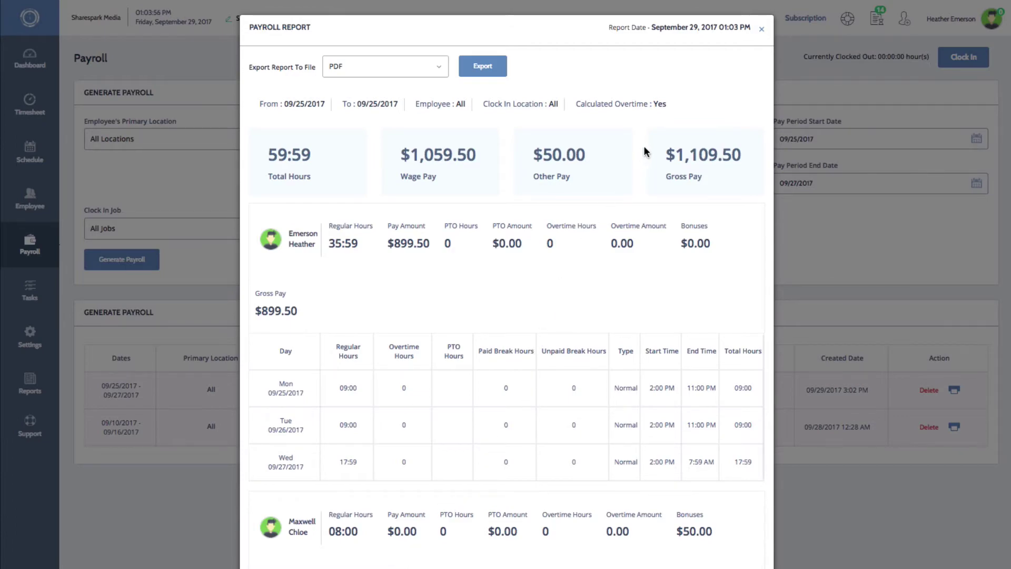
{"action": "left_click", "coordinate": [762, 30]}
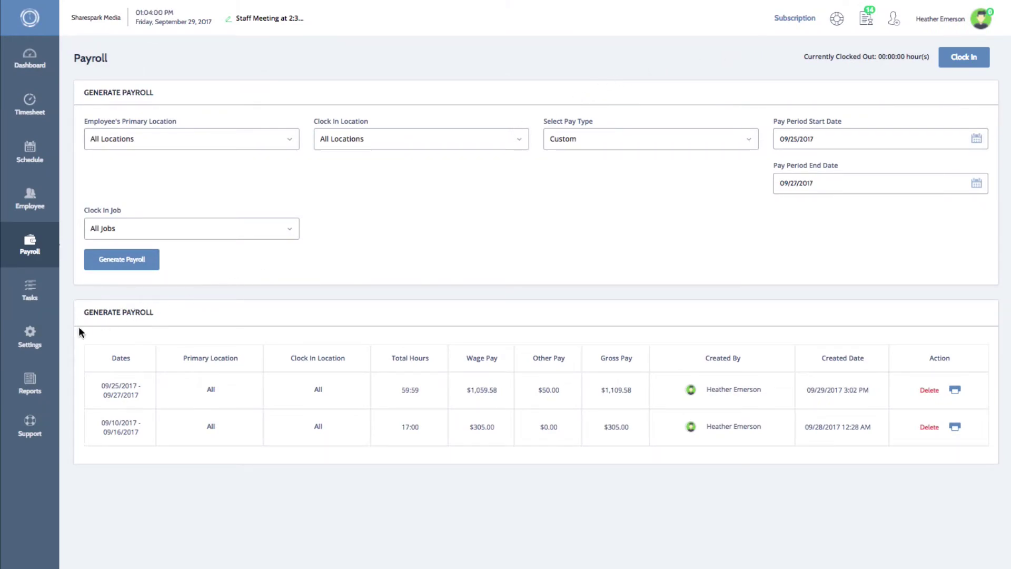
- In the payroll and overtime business settings, set the last day of the last pay period to 09/09/2017
{"action": "left_click", "coordinate": [34, 356]}
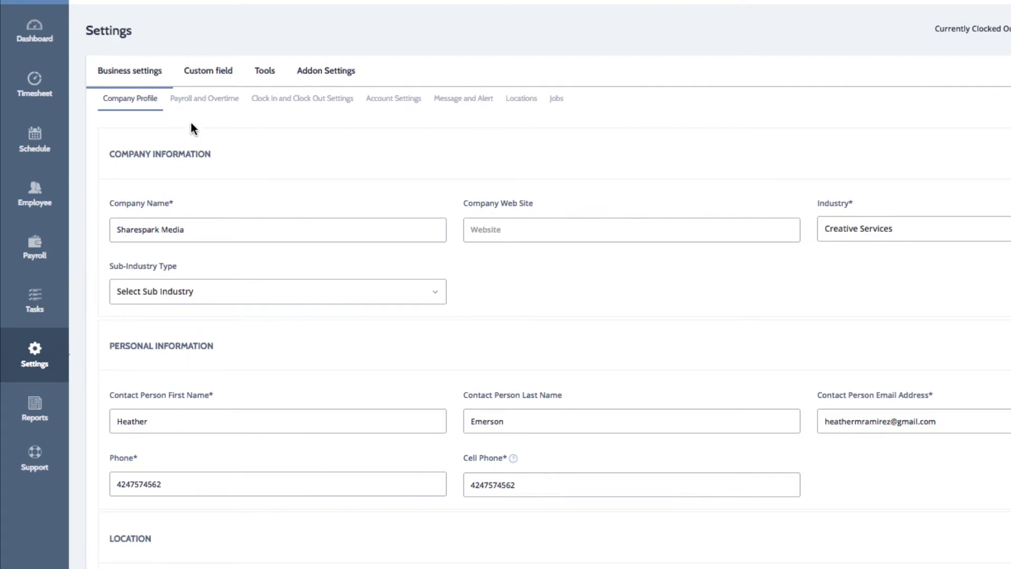
{"action": "left_click", "coordinate": [209, 102]}
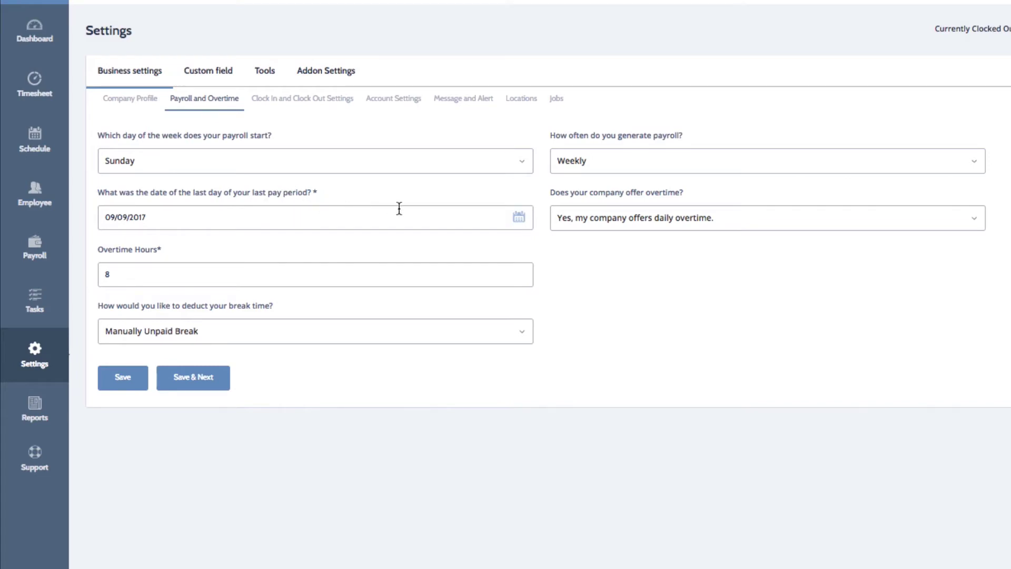
{"action": "left_click", "coordinate": [525, 222]}
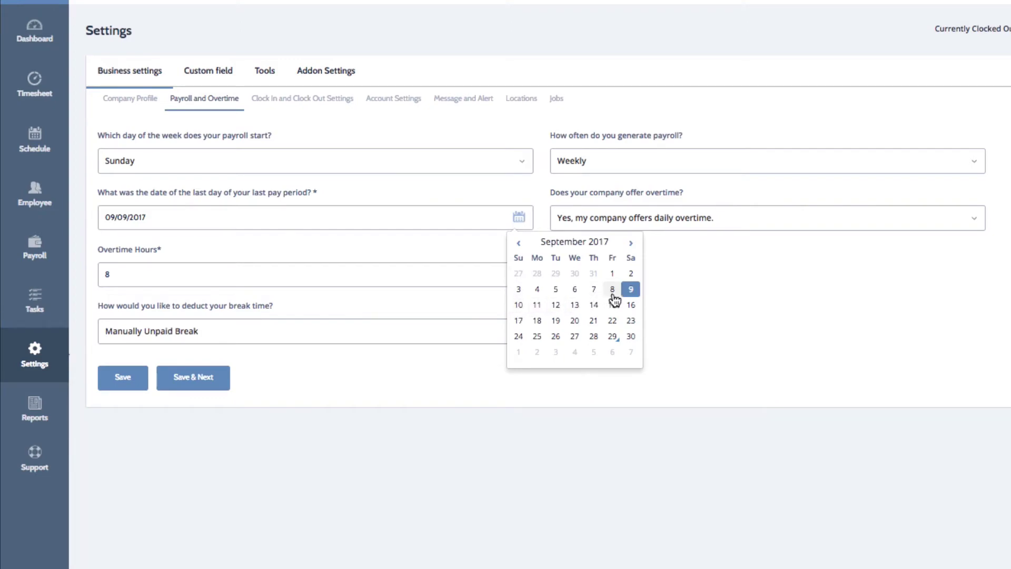
{"action": "left_click", "coordinate": [631, 296]}
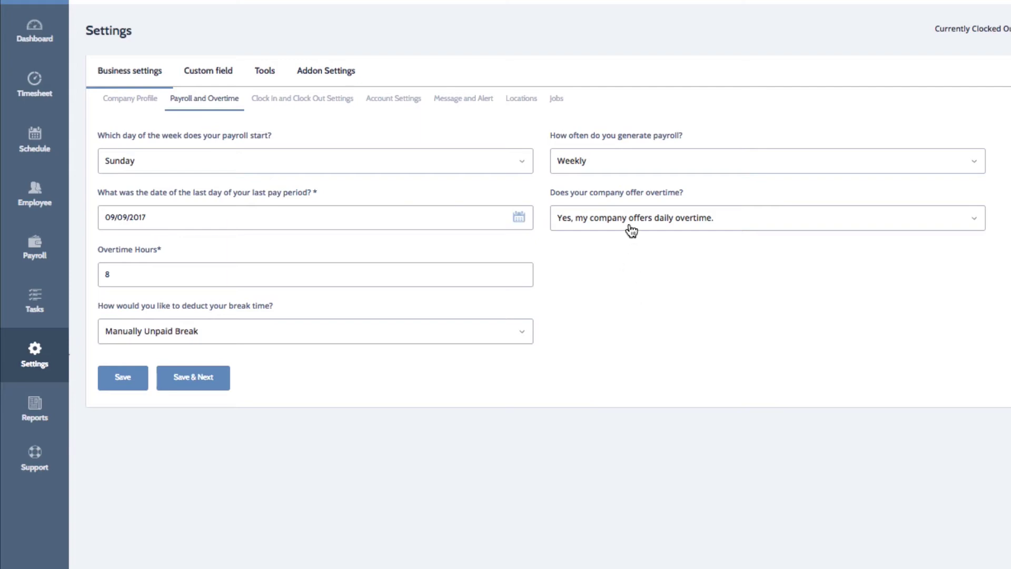
- Review the company overtime options in the payroll settings and keep daily overtime selected
{"action": "left_click", "coordinate": [690, 218]}
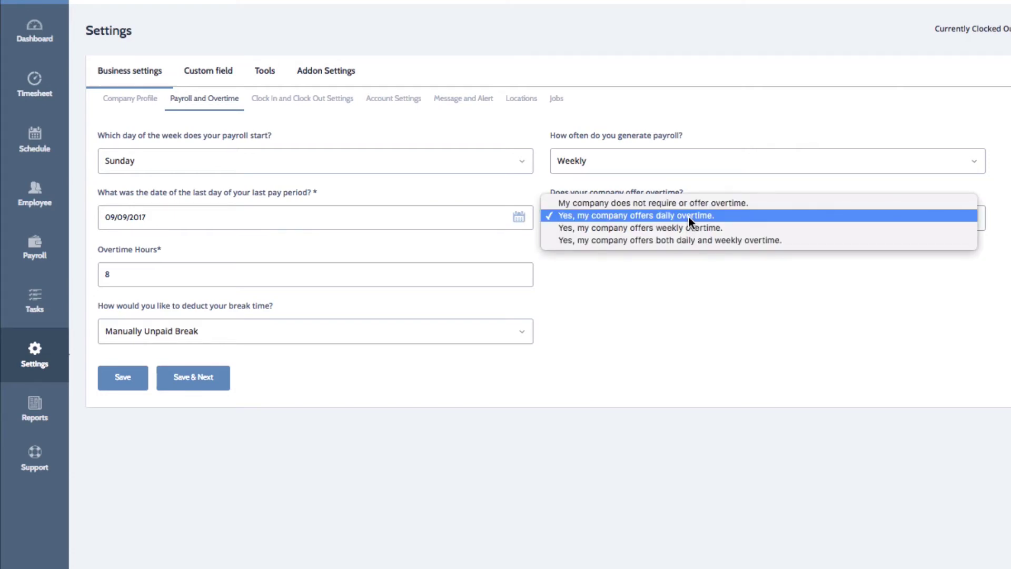
{"action": "left_click", "coordinate": [687, 216]}
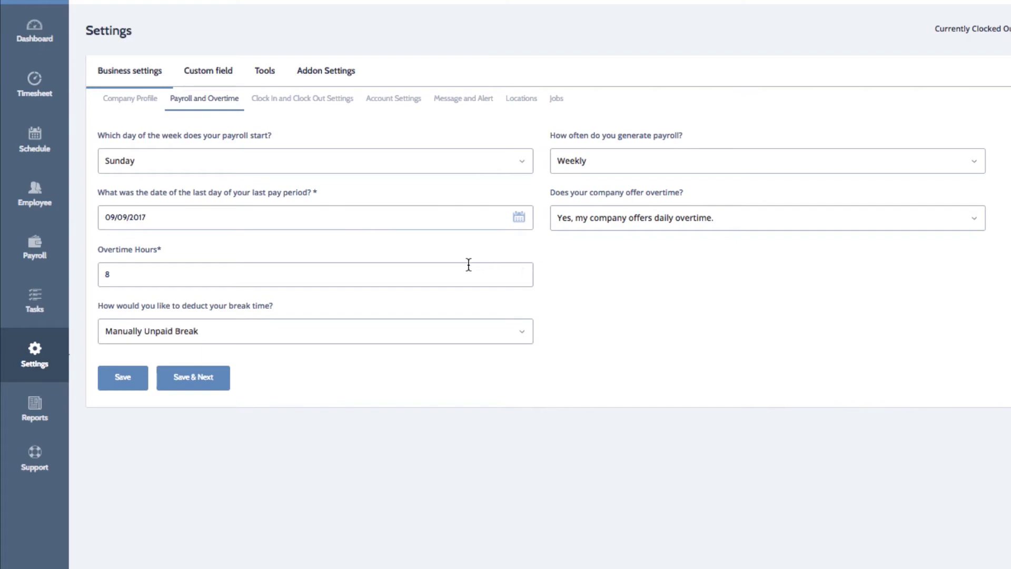
- Open the payroll settings of the first employee in the active list and save them with overtime not allowed
{"action": "left_click", "coordinate": [39, 212]}
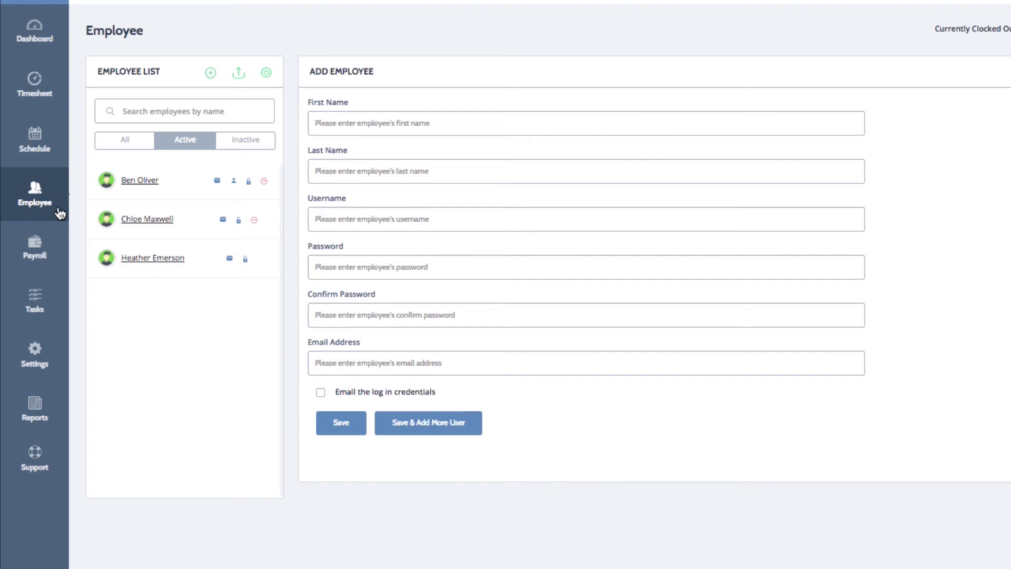
{"action": "left_click", "coordinate": [149, 184]}
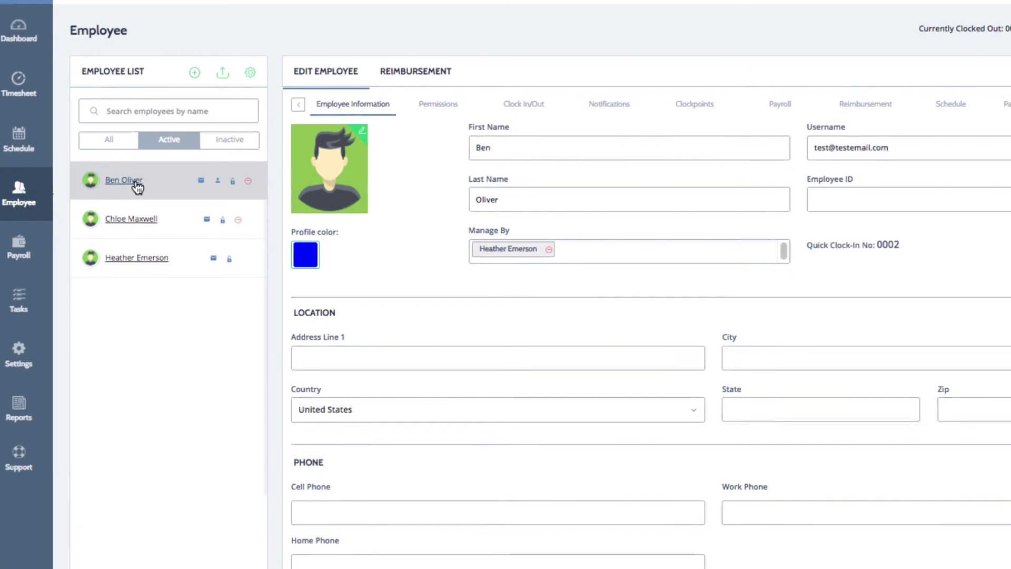
{"action": "left_click", "coordinate": [647, 106]}
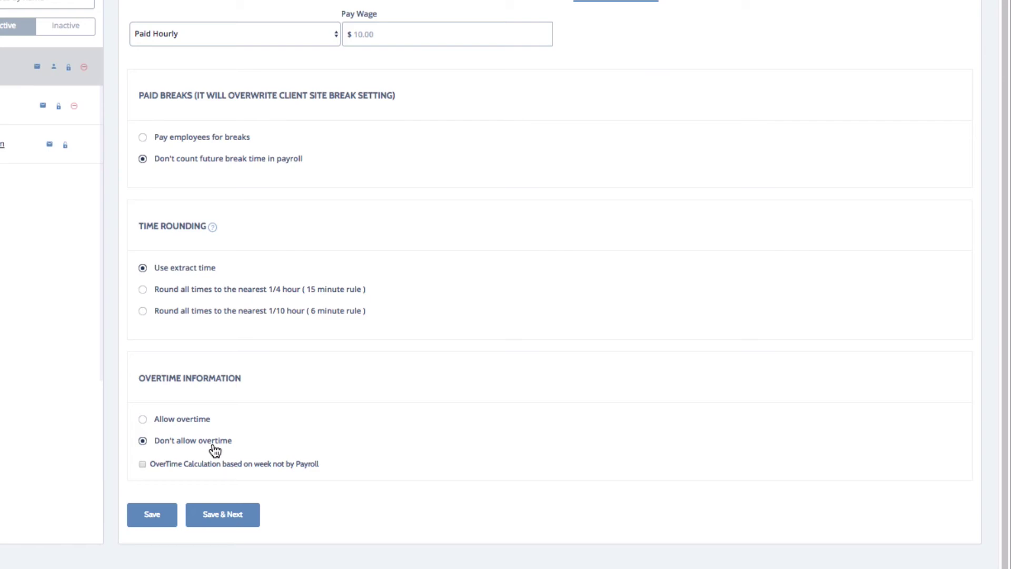
{"action": "left_click", "coordinate": [153, 519]}
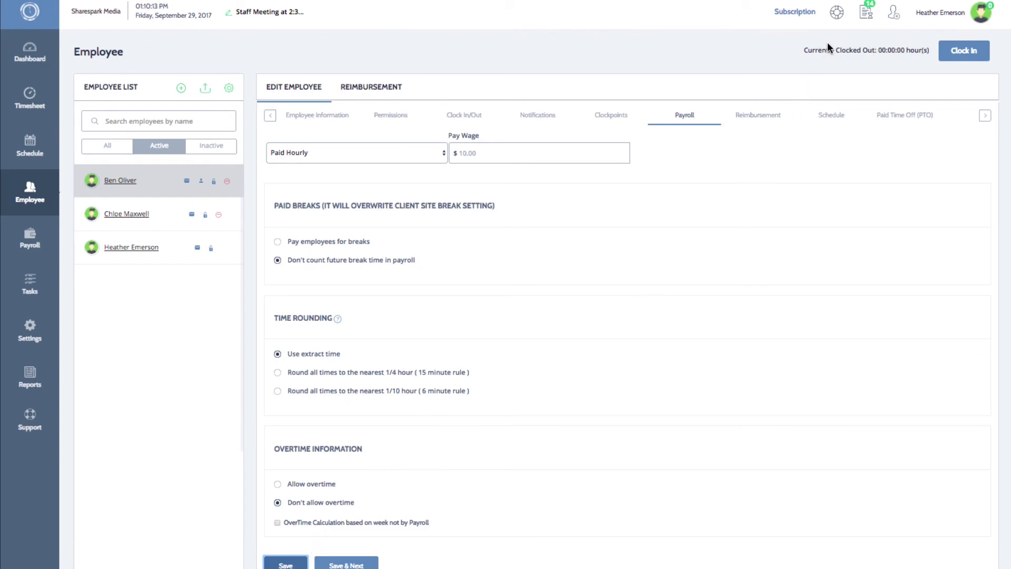
- Check the available help by opening and skipping the employee page's guided tour and by opening and minimizing the live chat
{"action": "left_click", "coordinate": [837, 12]}
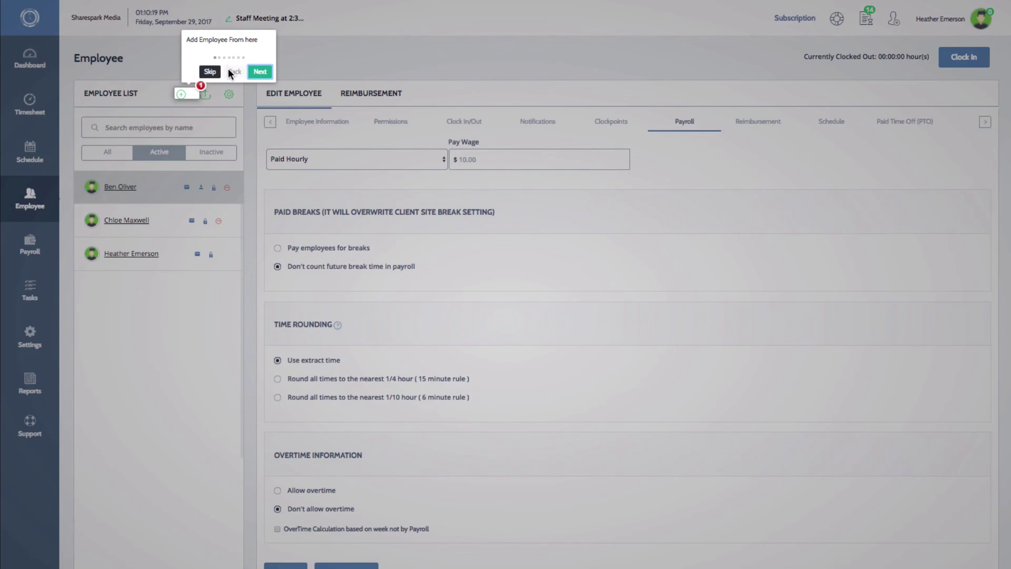
{"action": "left_click", "coordinate": [210, 72]}
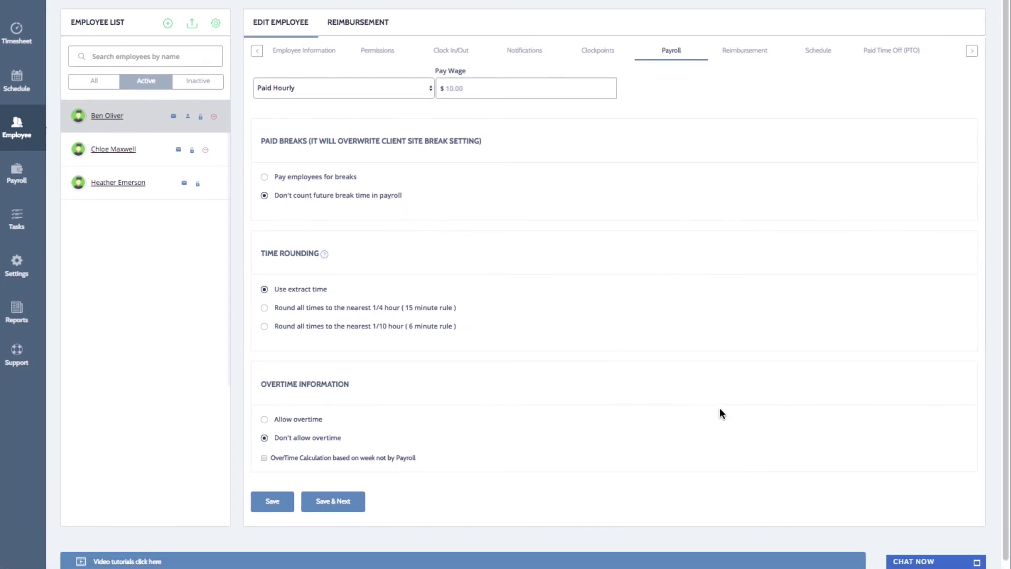
{"action": "left_click", "coordinate": [906, 561]}
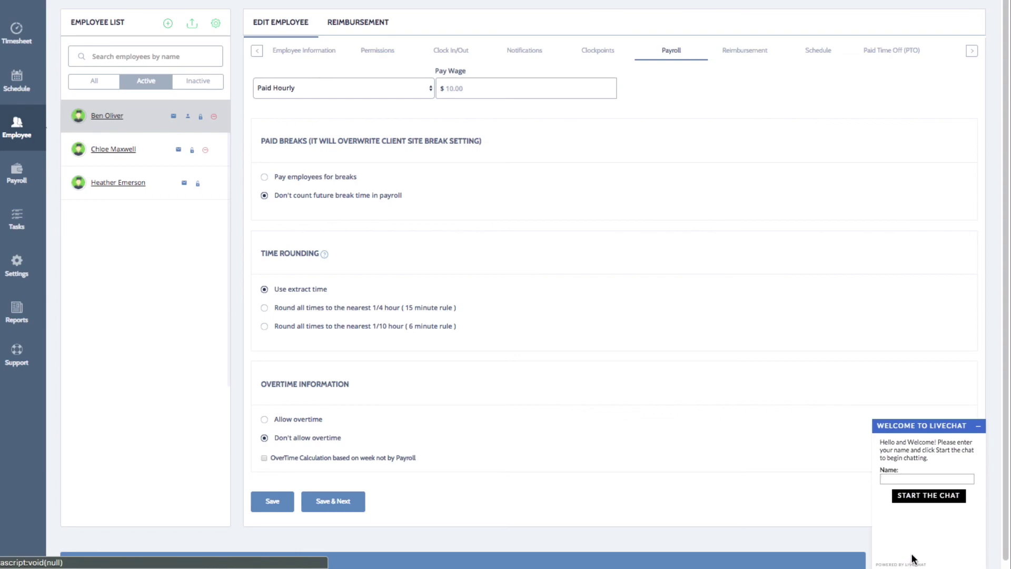
{"action": "left_click", "coordinate": [977, 431]}
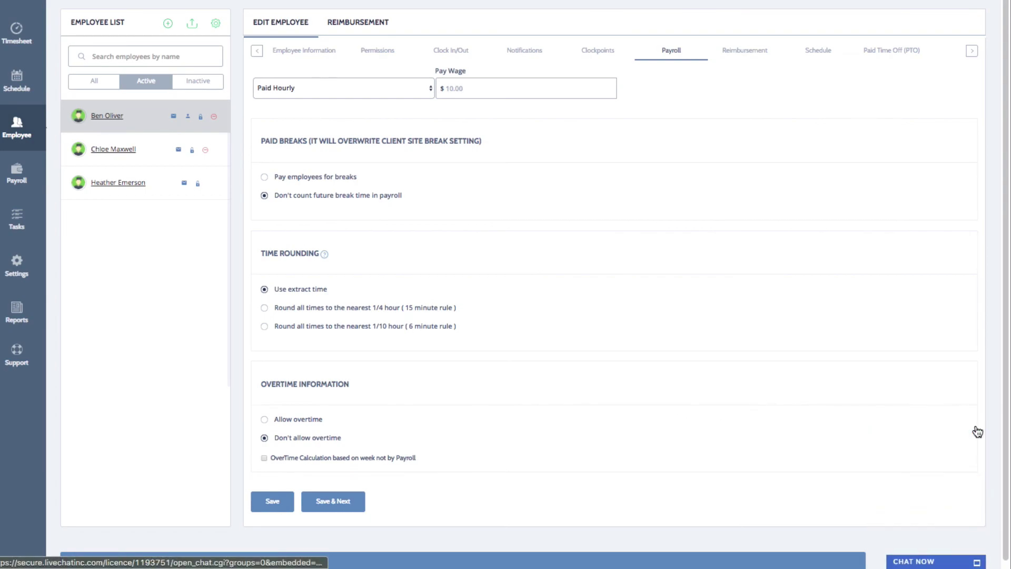